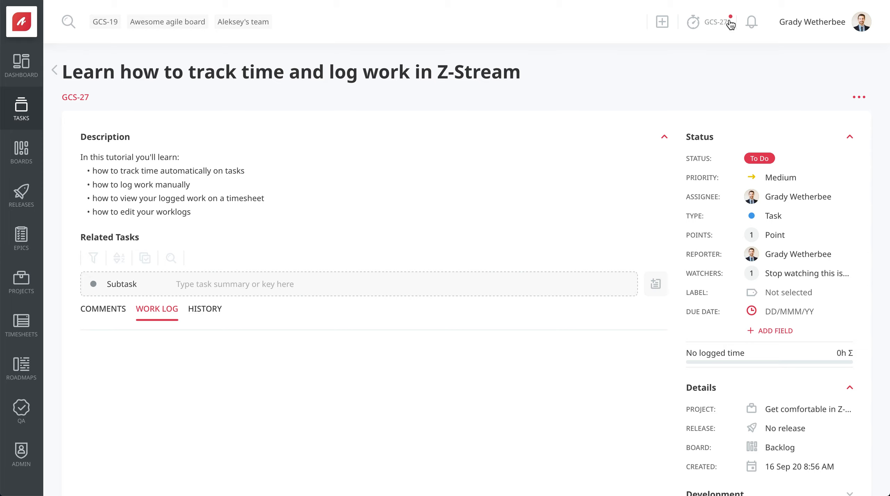
# Pause the live timer running on GCS-27 and discard its tracked time
pyautogui.click(695, 27)
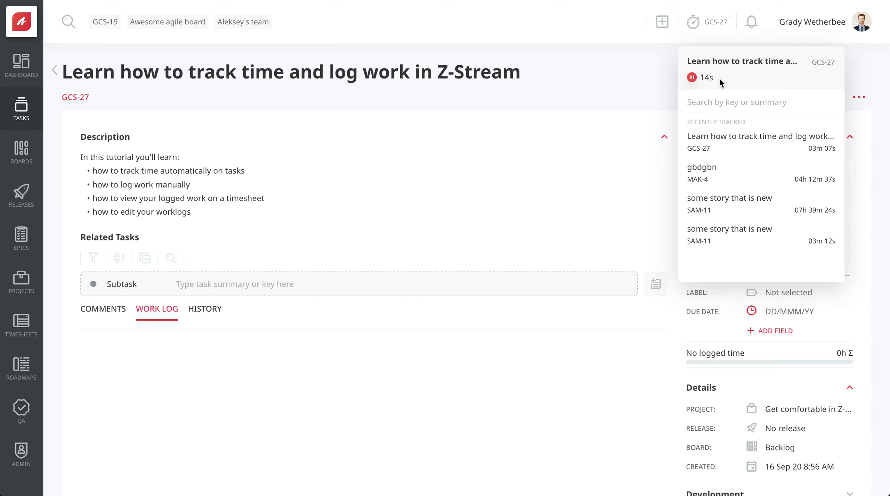
pyautogui.click(691, 77)
pyautogui.click(830, 78)
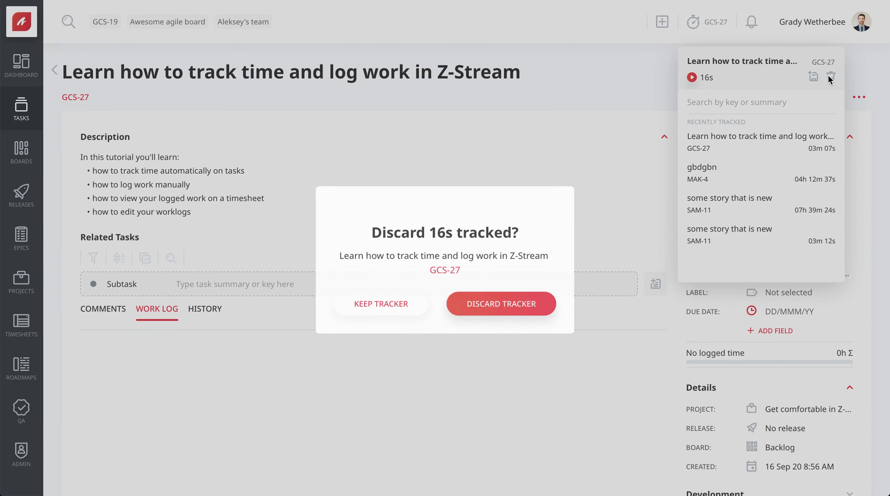
pyautogui.click(503, 297)
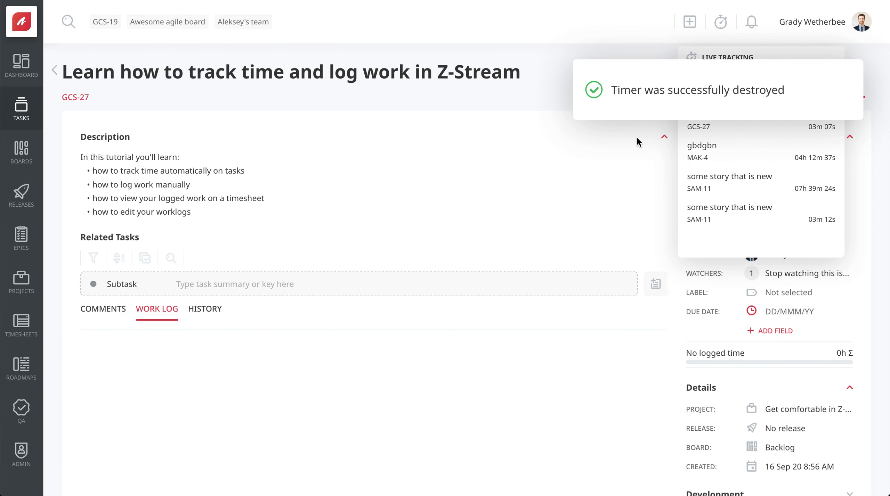
# Start live time tracking on GCS-27 from the recently tracked tasks
pyautogui.click(721, 24)
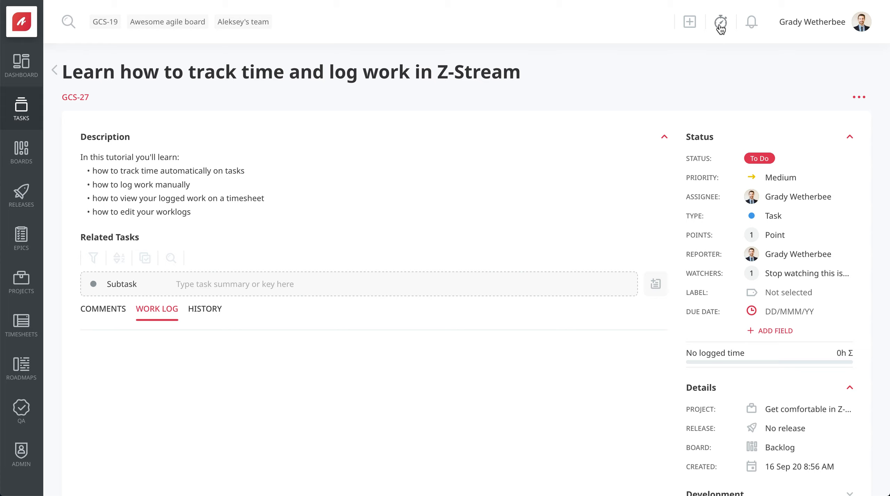
pyautogui.click(859, 97)
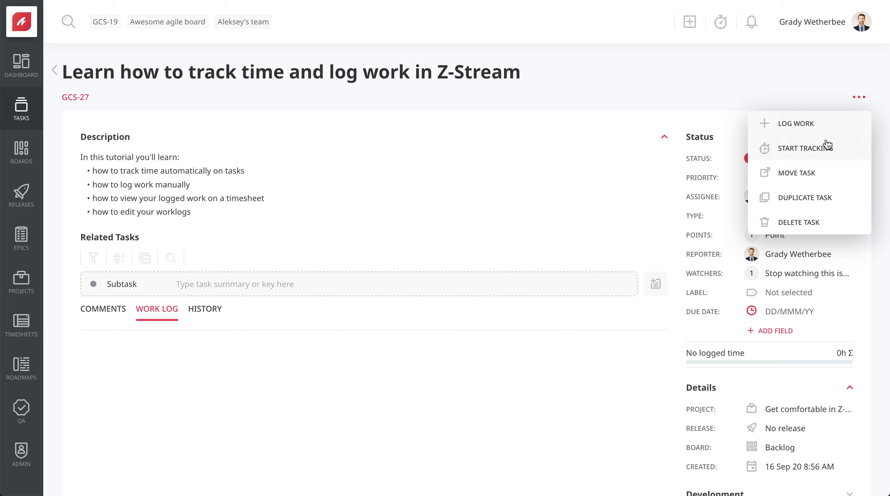
pyautogui.click(651, 82)
pyautogui.click(722, 23)
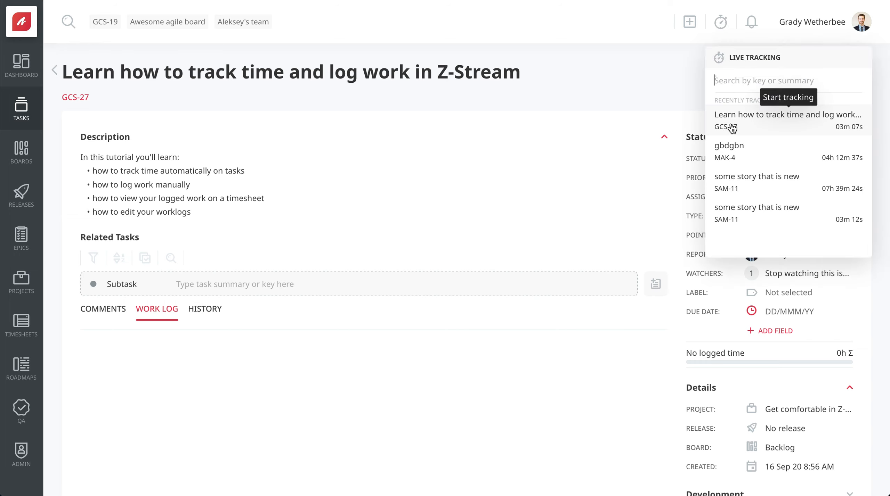
pyautogui.click(773, 123)
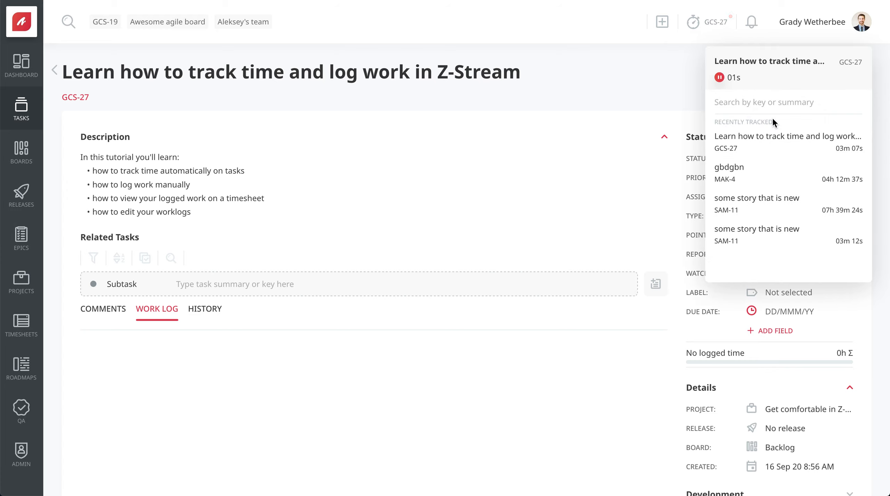
# Pause the restarted GCS-27 timer and discard the tracker
pyautogui.click(718, 77)
pyautogui.click(855, 81)
pyautogui.click(502, 294)
# Search the live tracker for tasks by the keys GCS-27 and GCS-8
pyautogui.click(720, 21)
pyautogui.write('GCS-')
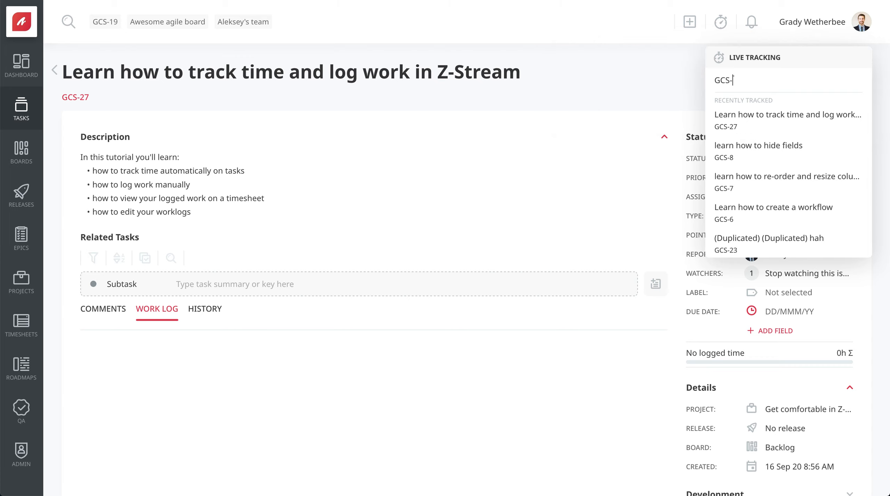
pyautogui.write('27')
pyautogui.press('BackSpace')
pyautogui.press('BackSpace')
pyautogui.write('8')
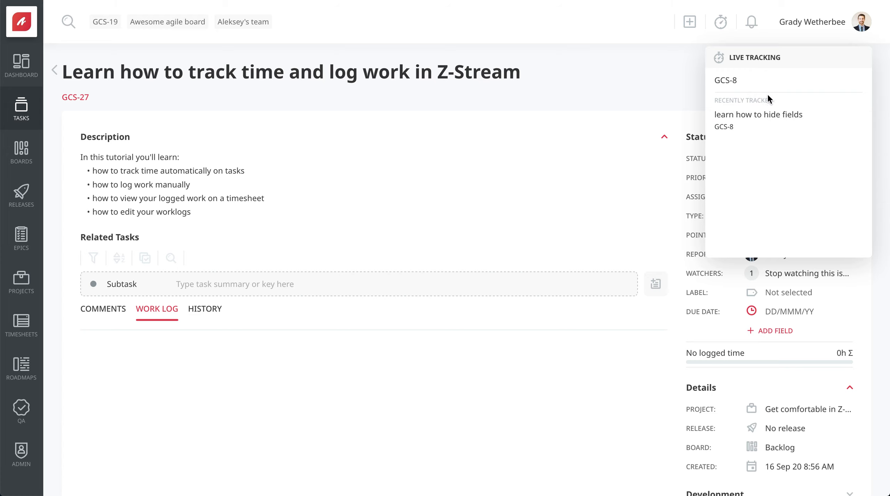
# Search the live tracker for "hide fields" instead and start tracking time on the GCS-8 task
pyautogui.press('BackSpace')
pyautogui.press('BackSpace')
pyautogui.press('BackSpace')
pyautogui.press('BackSpace')
pyautogui.press('BackSpace')
pyautogui.write('hide fields')
pyautogui.click(752, 129)
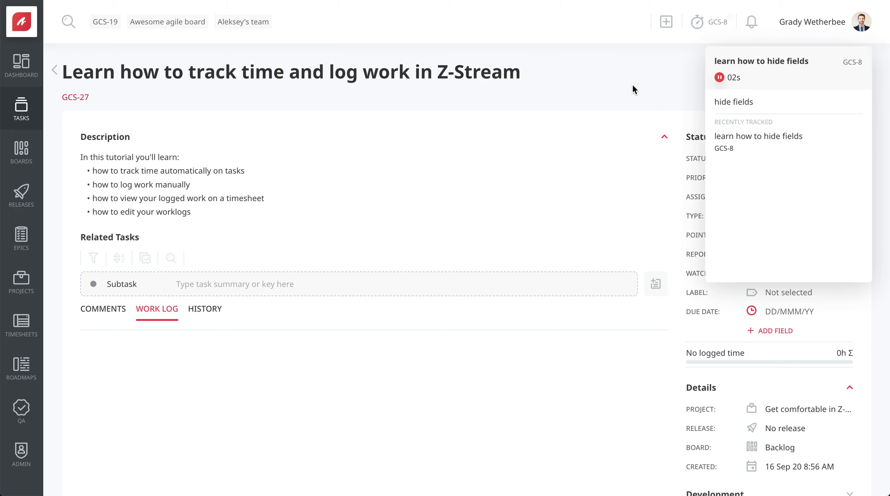
pyautogui.click(649, 106)
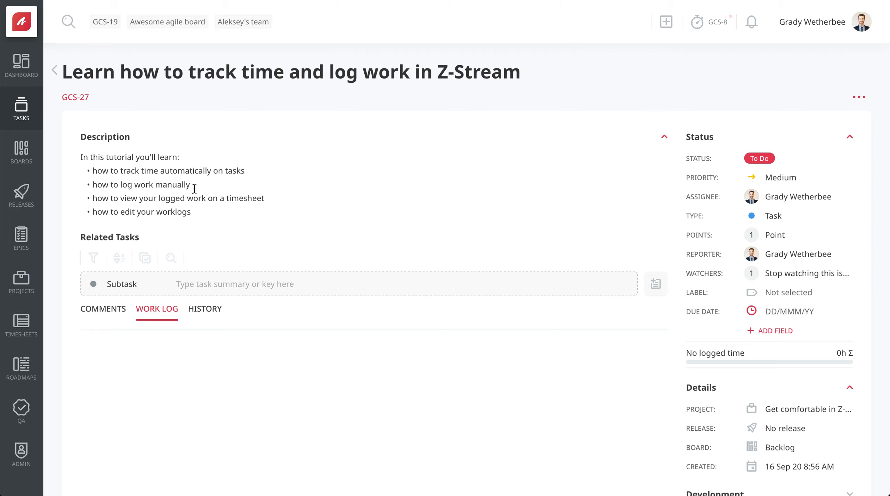
pyautogui.moveTo(193, 185); pyautogui.dragTo(121, 184)
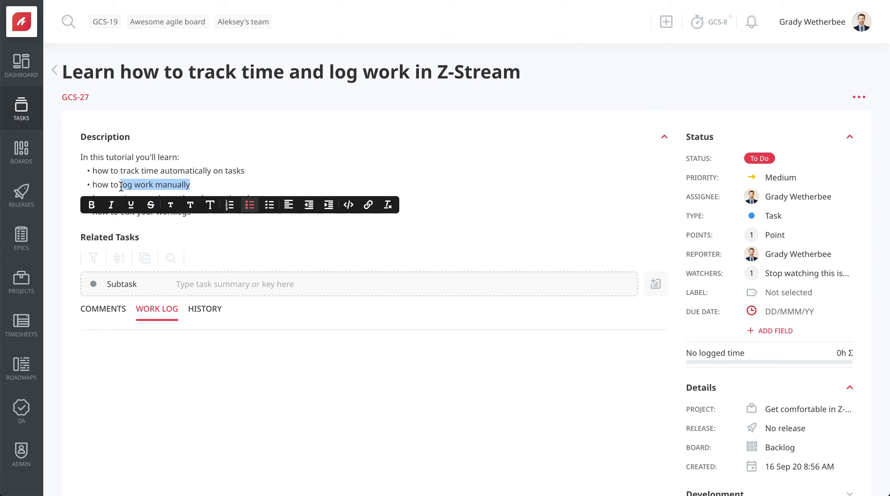
pyautogui.click(596, 86)
# Start a manual work log for GCS-27 with 3h 40m as the time spent
pyautogui.click(857, 99)
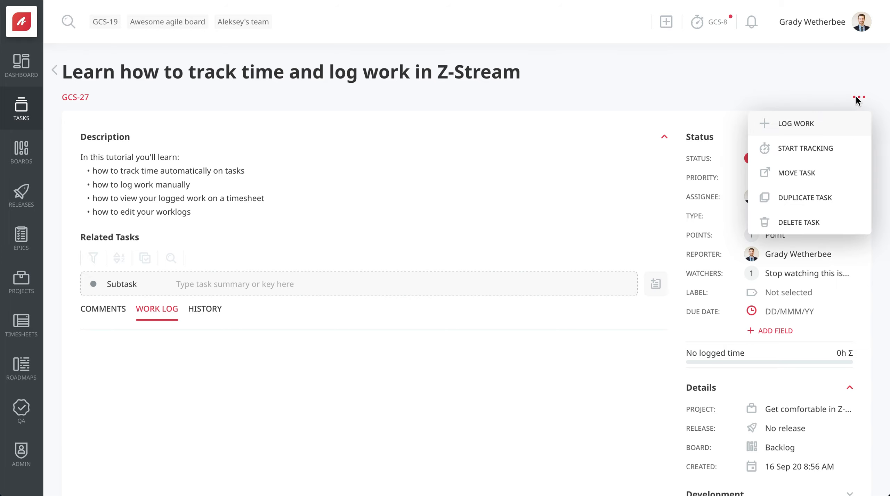
pyautogui.click(797, 127)
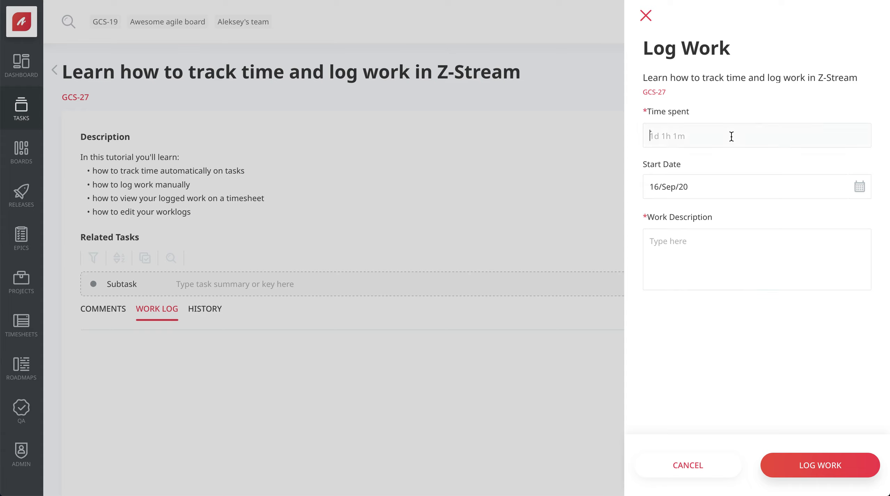
pyautogui.write('3.35')
pyautogui.press('BackSpace')
pyautogui.press('BackSpace')
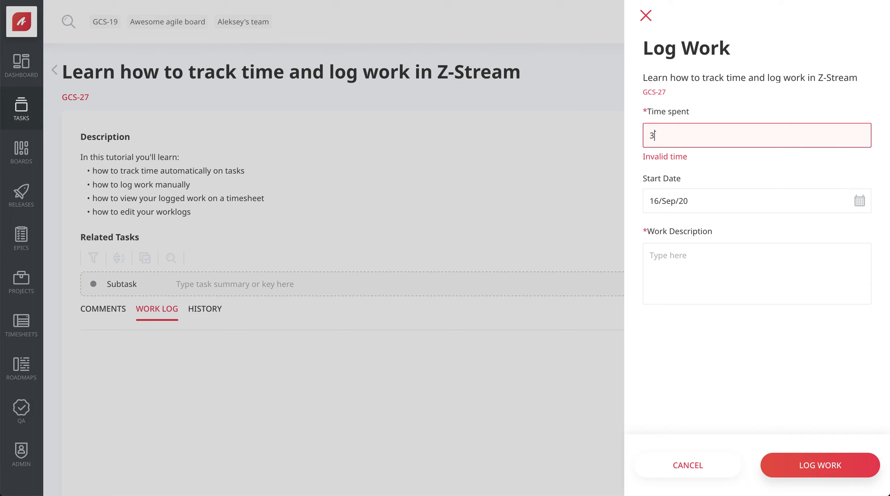
pyautogui.write('h 40m')
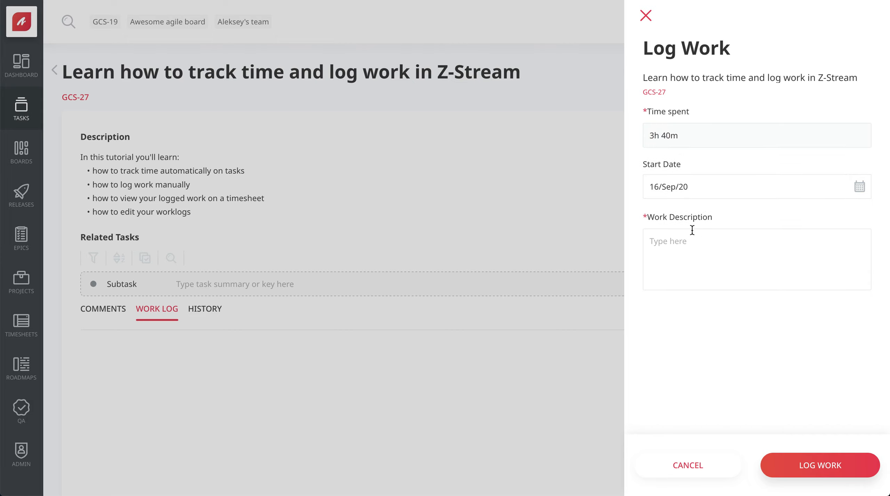
# Enter "some thing I worked on" as the work description, keep 16/Sep/20 as the start date, and submit the log
pyautogui.click(685, 249)
pyautogui.write('some thing I worked on')
pyautogui.click(671, 187)
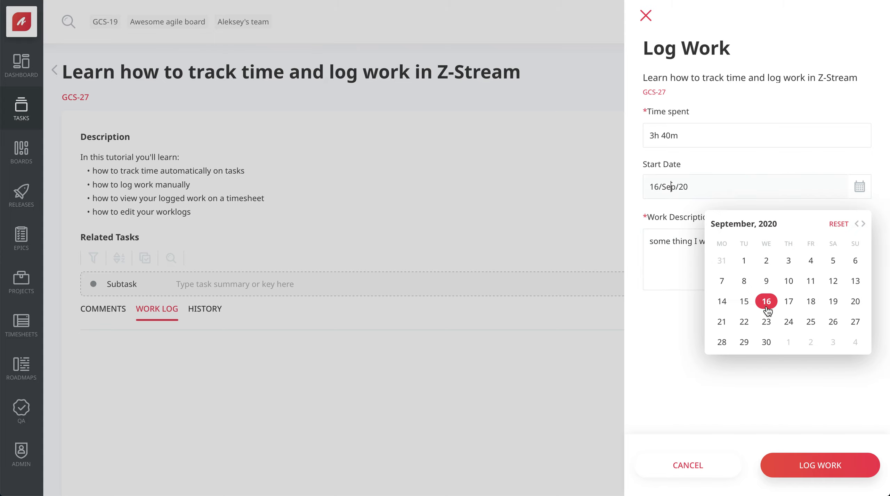
pyautogui.click(673, 330)
pyautogui.click(794, 464)
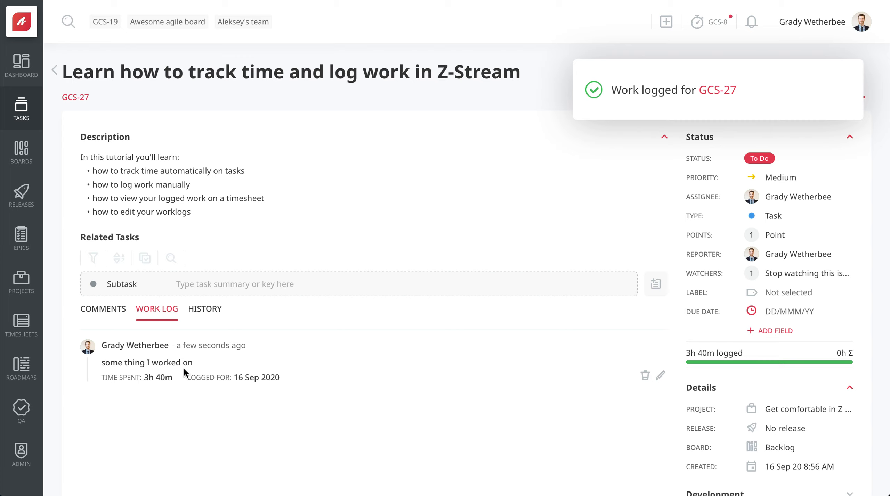
# View the task's comments and return to its work log
pyautogui.click(103, 309)
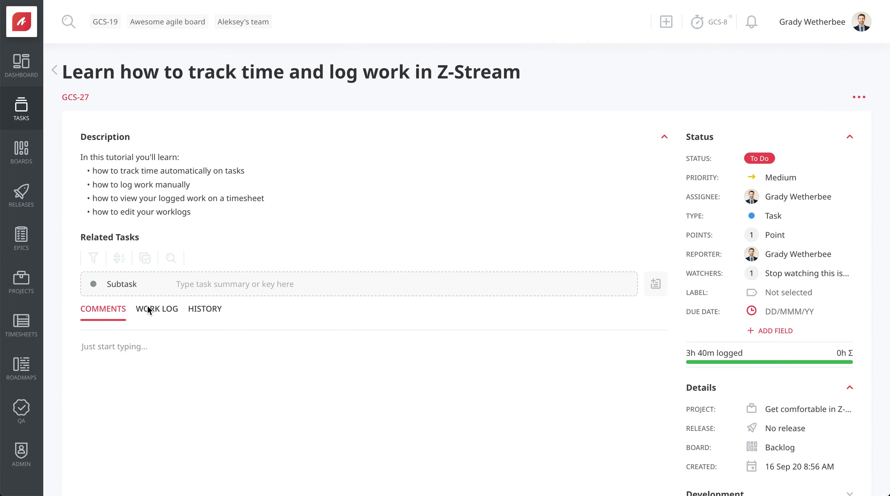
pyautogui.click(150, 310)
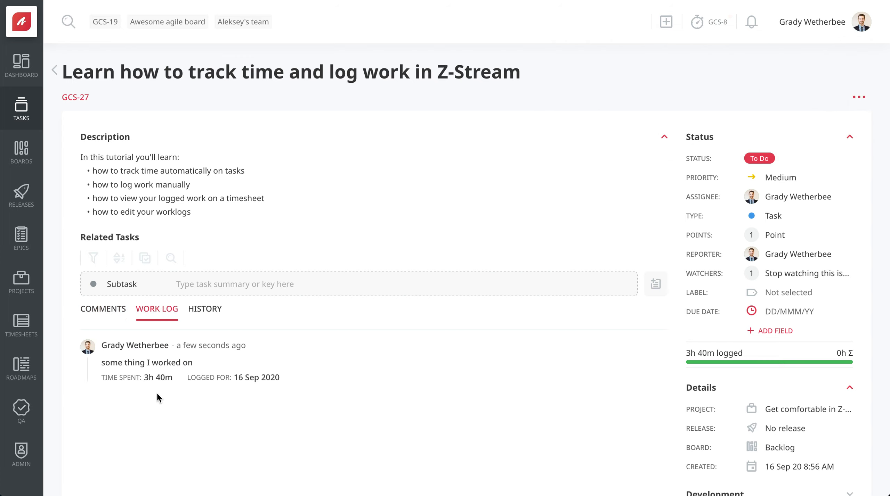
# In the timesheets, expand the user and project down to GCS-27 and open its work logs for 16 Sep 2020
pyautogui.click(21, 332)
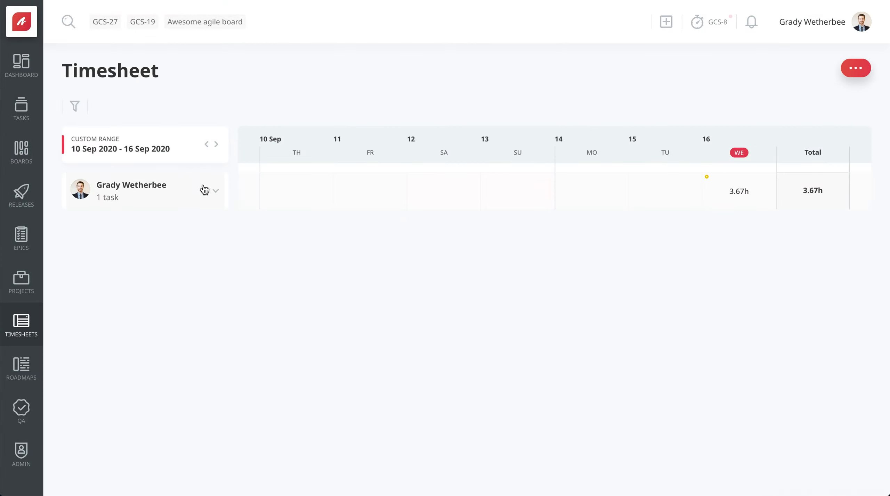
pyautogui.click(176, 199)
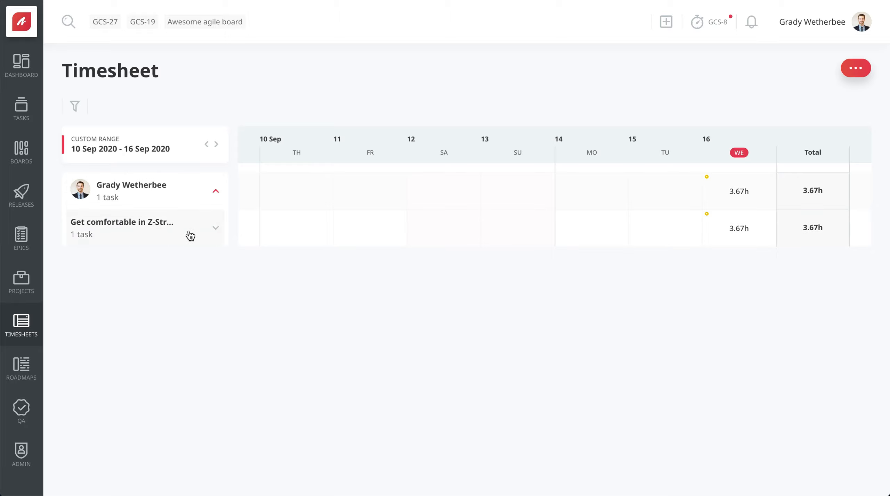
pyautogui.click(191, 235)
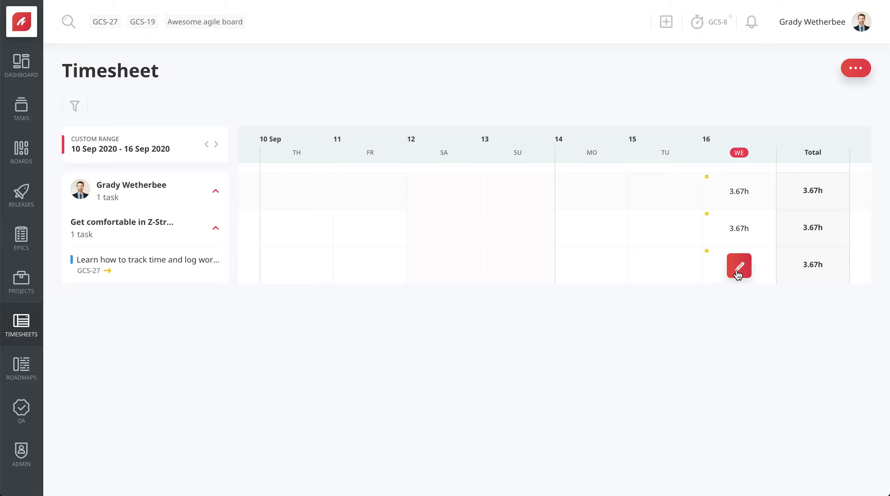
pyautogui.click(736, 271)
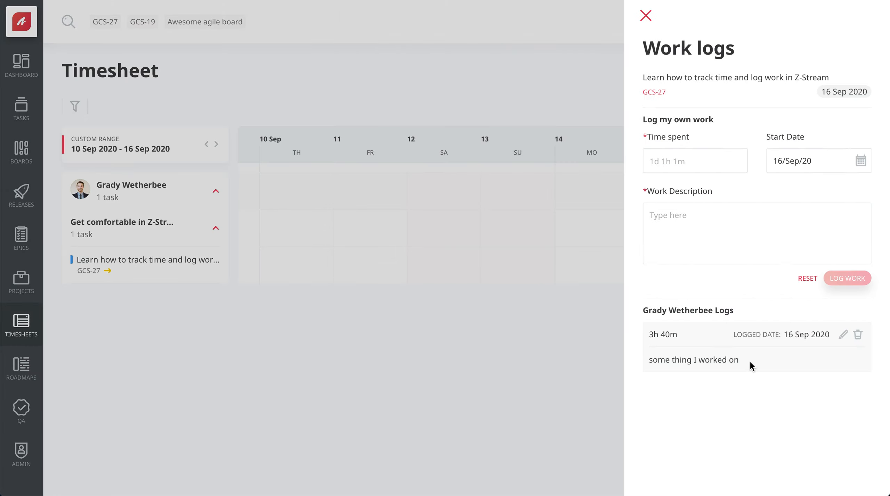
pyautogui.moveTo(749, 365); pyautogui.dragTo(647, 363)
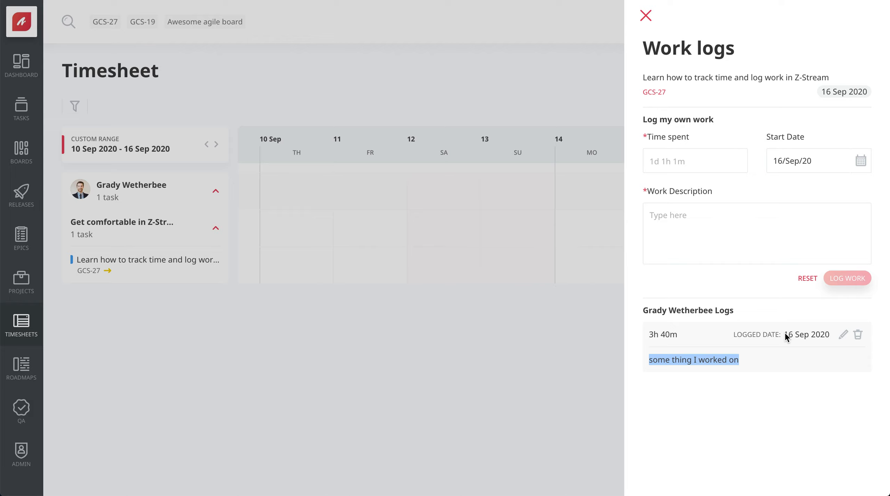
pyautogui.click(781, 356)
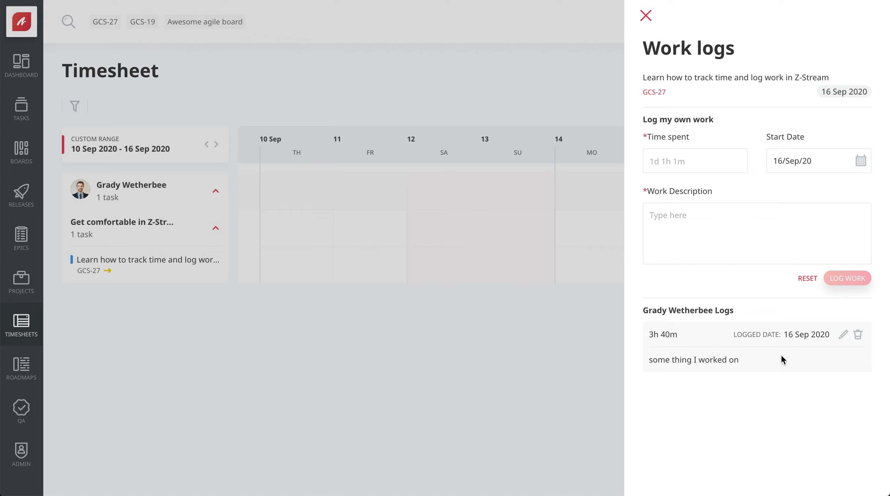
# Edit the existing GCS-27 log, setting the time spent to 4h 40m and the start date to 15/Sep/20
pyautogui.click(843, 335)
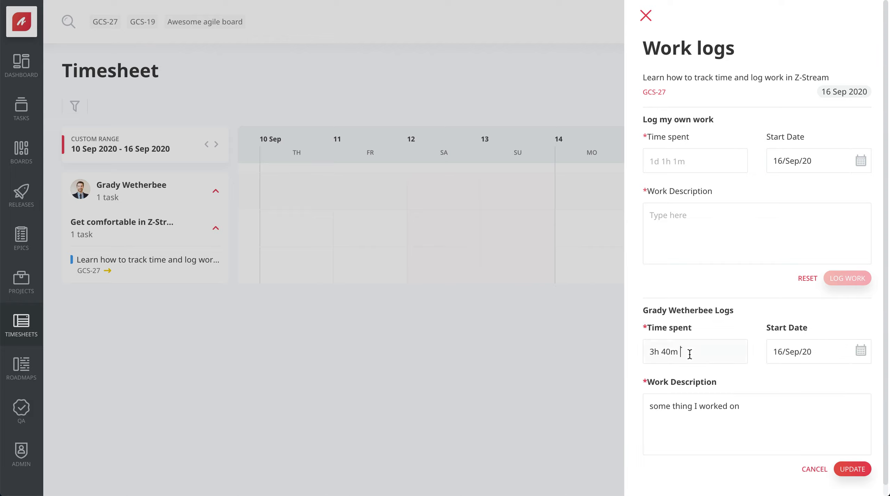
pyautogui.click(653, 353)
pyautogui.press('BackSpace')
pyautogui.write('4')
pyautogui.click(798, 354)
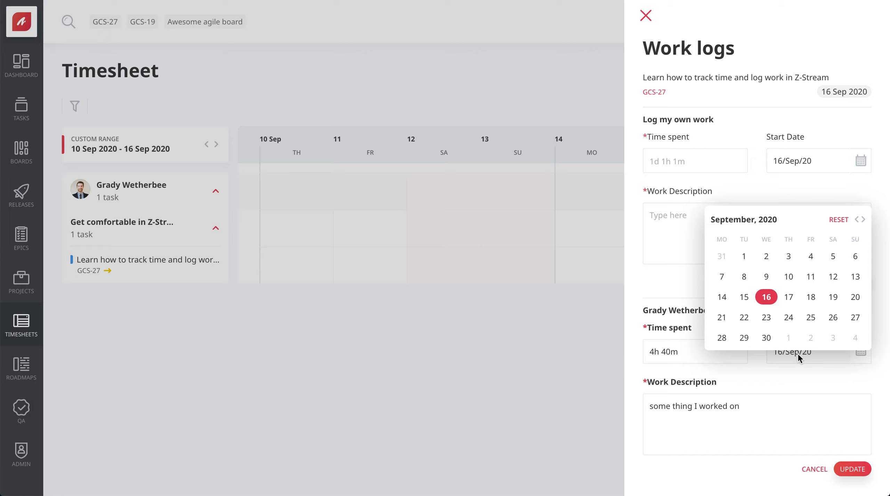
pyautogui.click(747, 304)
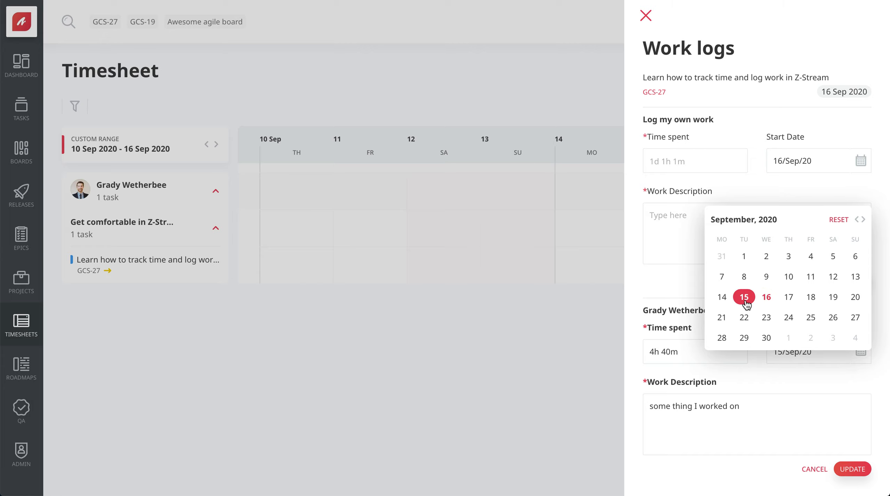
# Append ". Did a thing" to the log's work description, save the update, and close the work logs
pyautogui.click(757, 411)
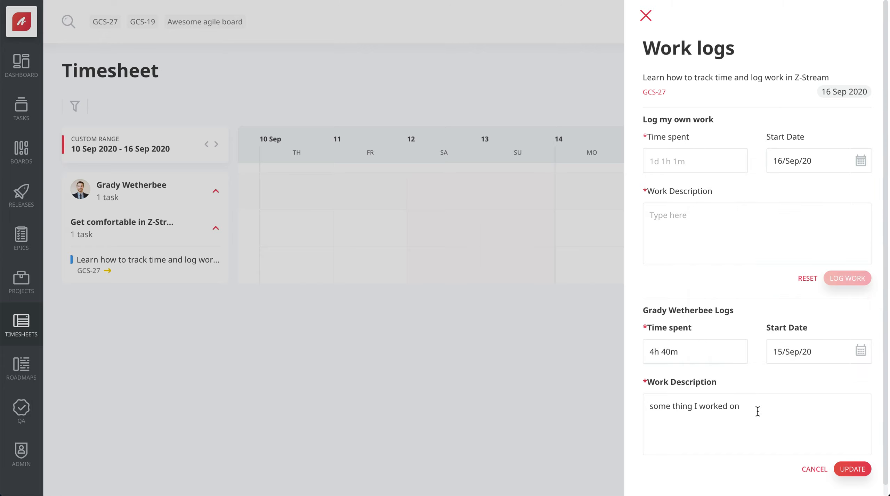
pyautogui.write('. Did a athing')
pyautogui.press('BackSpace')
pyautogui.press('BackSpace')
pyautogui.press('BackSpace')
pyautogui.press('BackSpace')
pyautogui.press('BackSpace')
pyautogui.press('BackSpace')
pyautogui.write('thing')
pyautogui.click(844, 472)
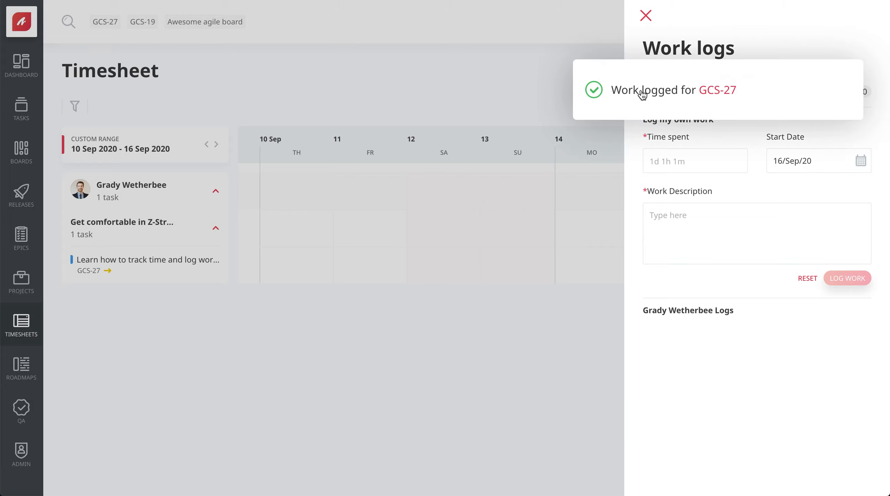
pyautogui.click(646, 18)
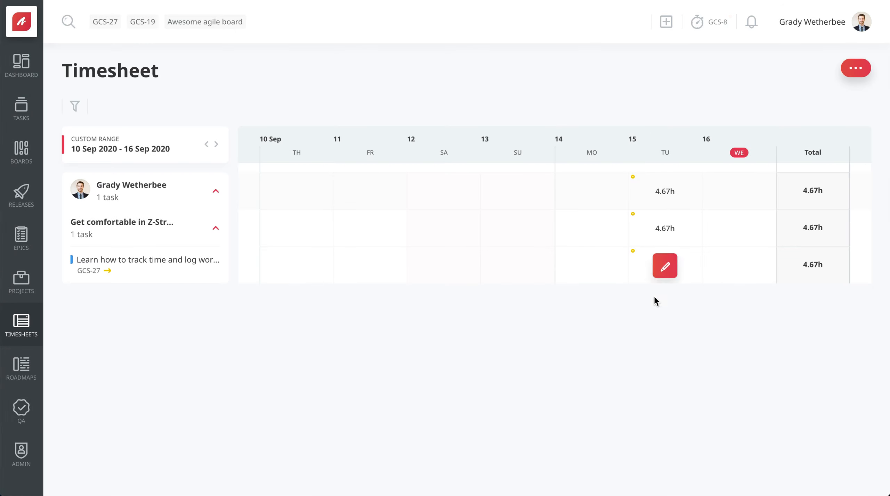
# Reopen task GCS-27 and review the list of tutorial topics in its description
pyautogui.moveTo(746, 266)
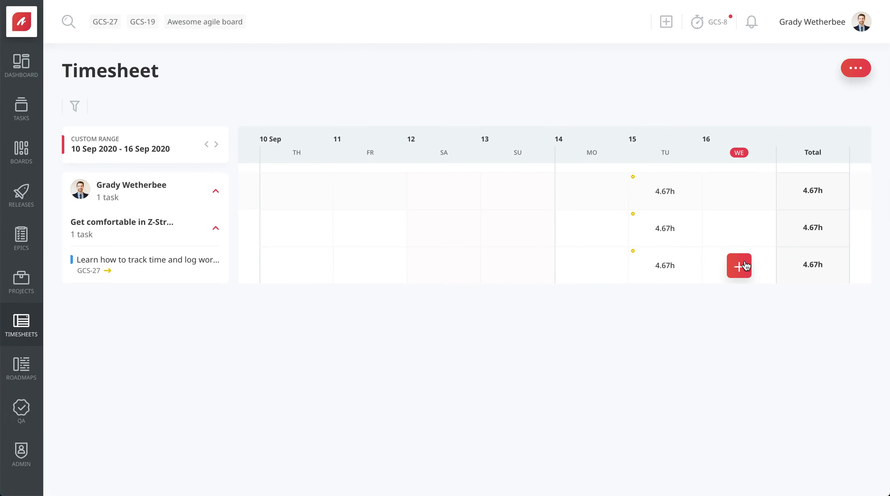
pyautogui.click(109, 22)
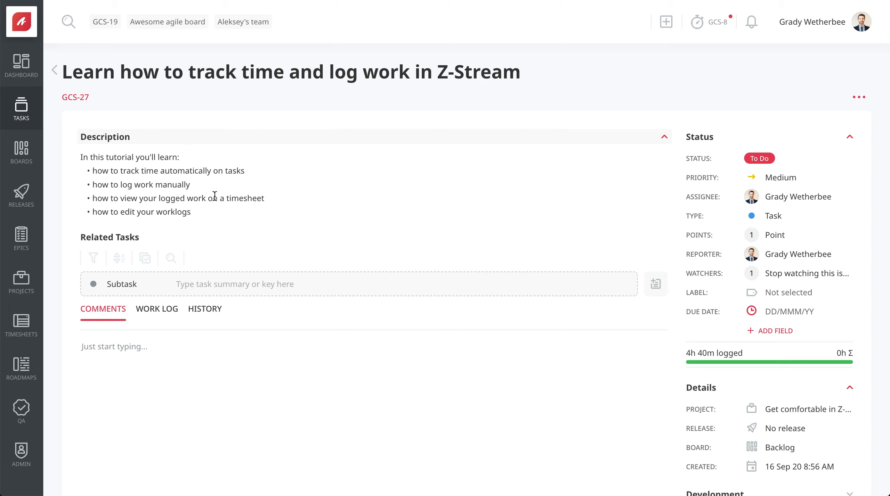
pyautogui.moveTo(220, 216); pyautogui.dragTo(78, 169)
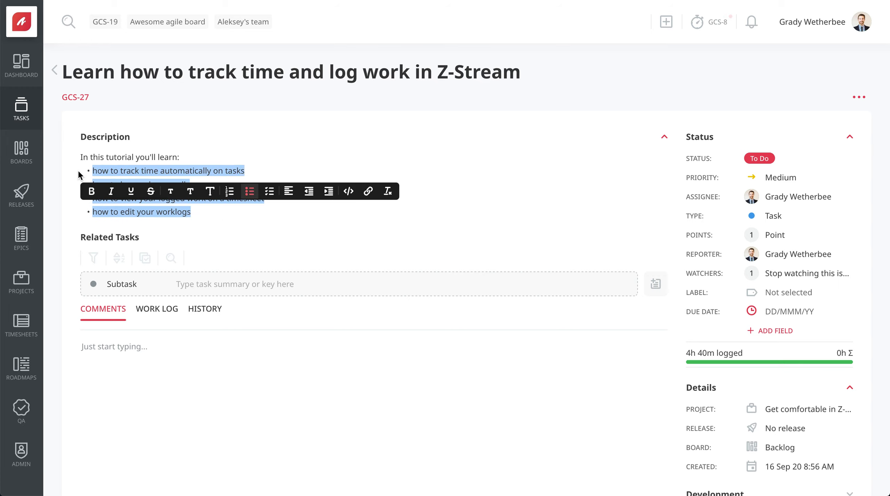
# Convert the description's bulleted topics into a checklist and tick the items on manual logging, viewing logged work on a timesheet and editing worklogs
pyautogui.click(249, 192)
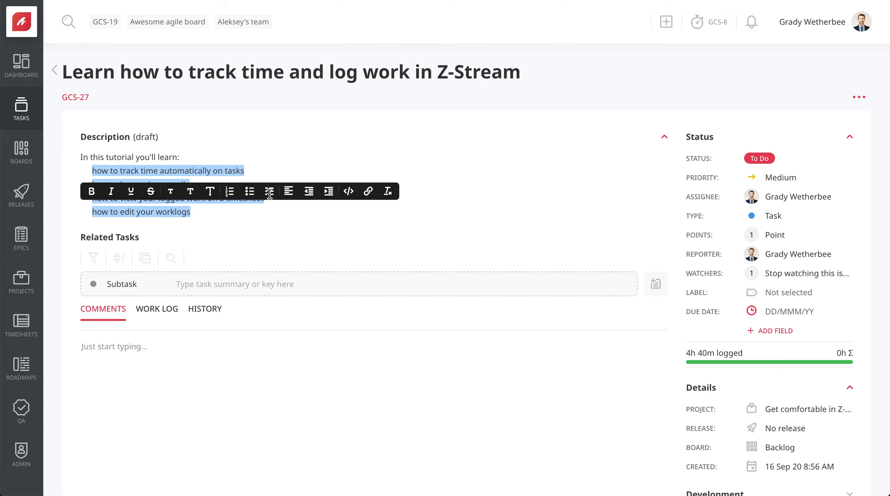
pyautogui.click(249, 201)
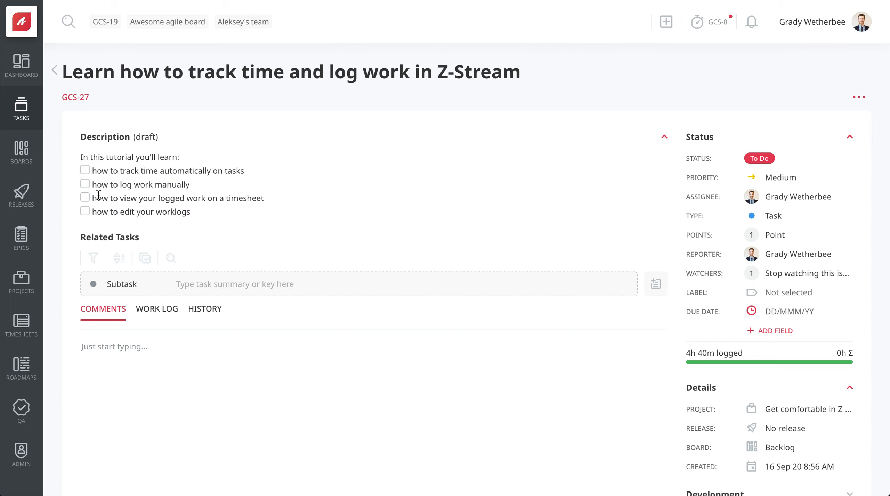
pyautogui.click(85, 184)
pyautogui.click(85, 198)
pyautogui.click(85, 211)
pyautogui.moveTo(140, 171); pyautogui.dragTo(192, 171)
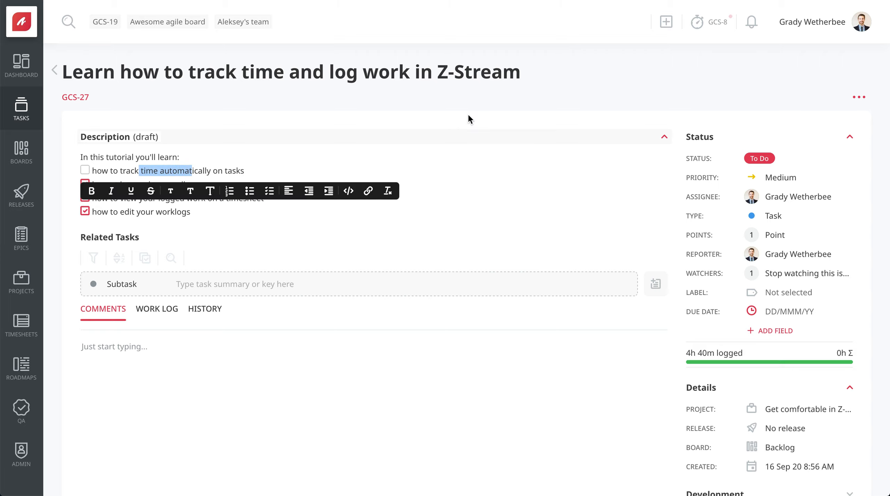
pyautogui.click(472, 103)
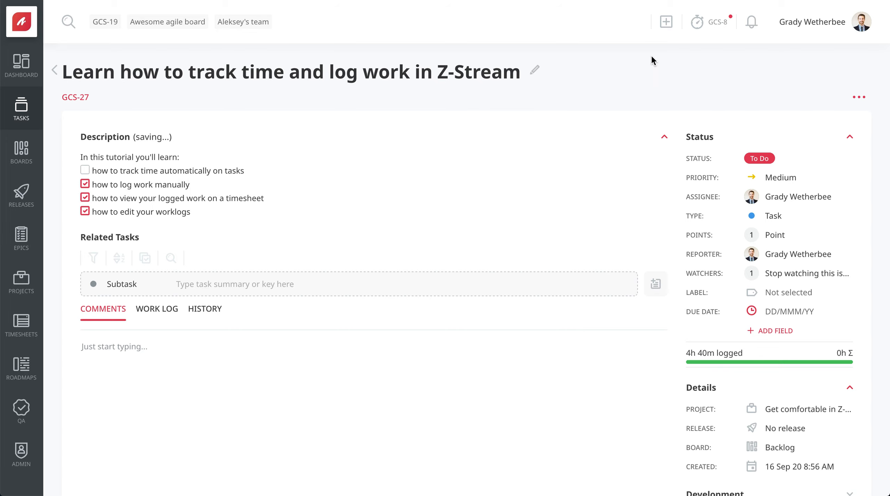
# Pause the live tracker for GCS-8 and open its work log form, checking the time spent and start date
pyautogui.click(698, 21)
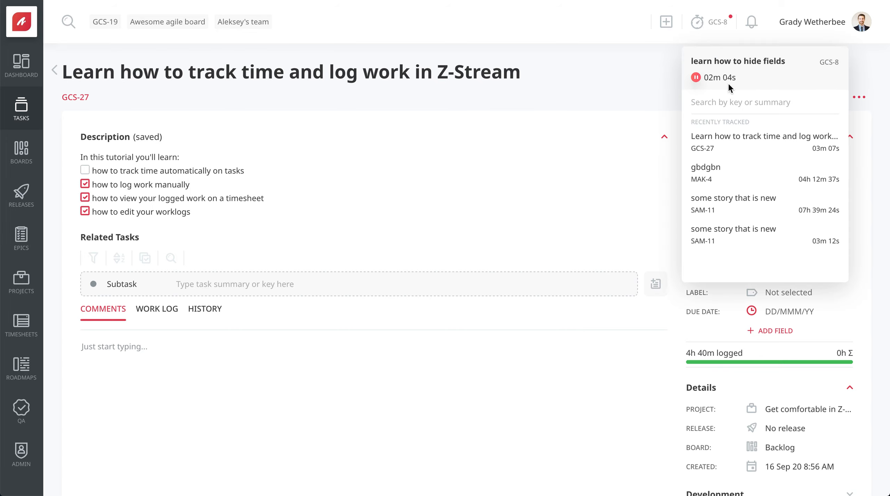
pyautogui.click(695, 77)
pyautogui.click(817, 76)
pyautogui.moveTo(670, 136); pyautogui.dragTo(640, 136)
pyautogui.click(633, 153)
pyautogui.click(667, 186)
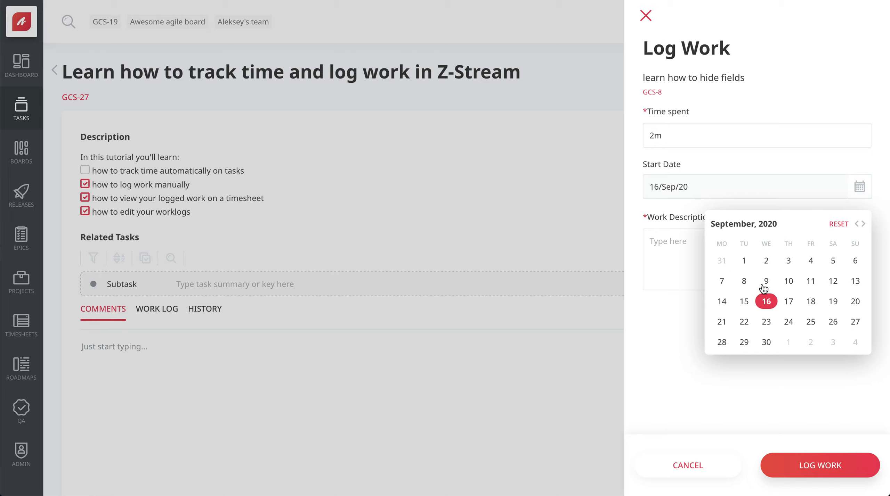
pyautogui.click(658, 351)
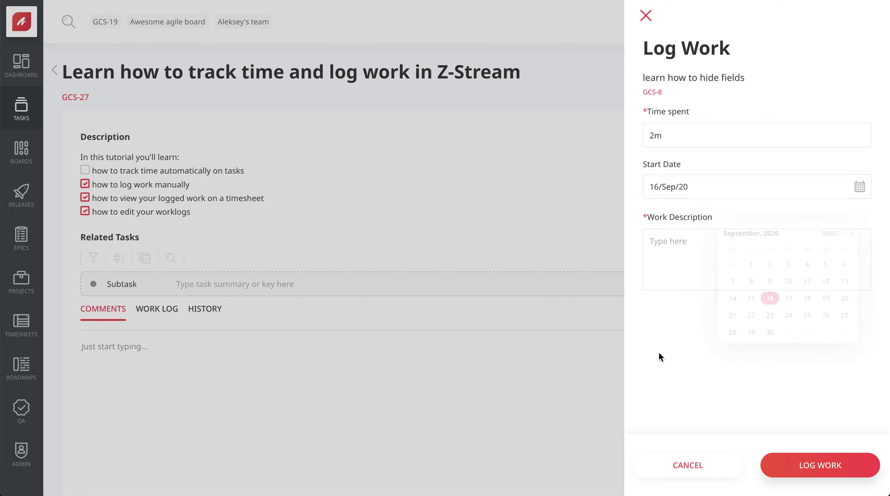
# Enter "Some new work log" as the work description and log the tracked time for GCS-8
pyautogui.click(670, 230)
pyautogui.write('Some new work log')
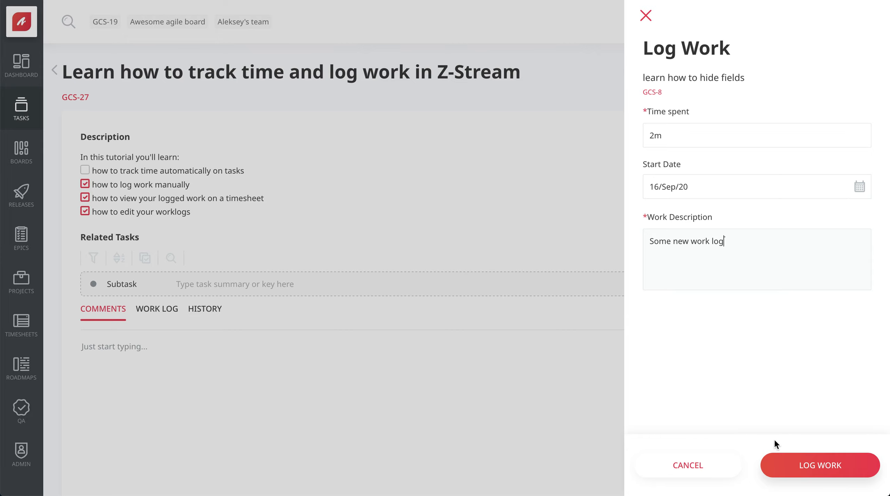
pyautogui.click(794, 464)
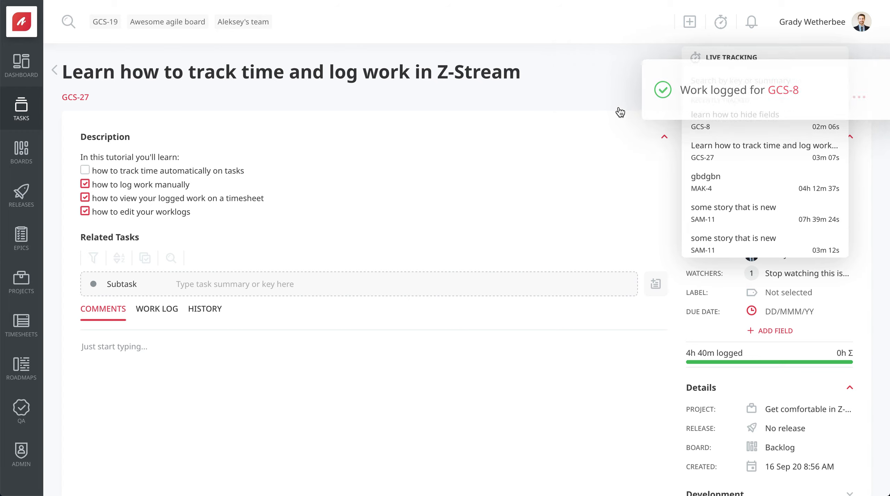
# Restart live tracking on the recently tracked task GCS-8, and pause and discard the new tracker
pyautogui.click(708, 120)
pyautogui.click(696, 77)
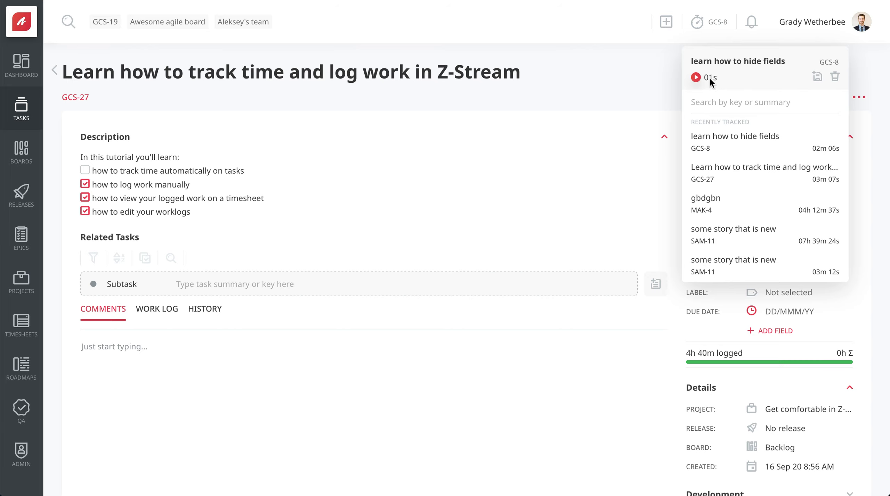
pyautogui.click(834, 76)
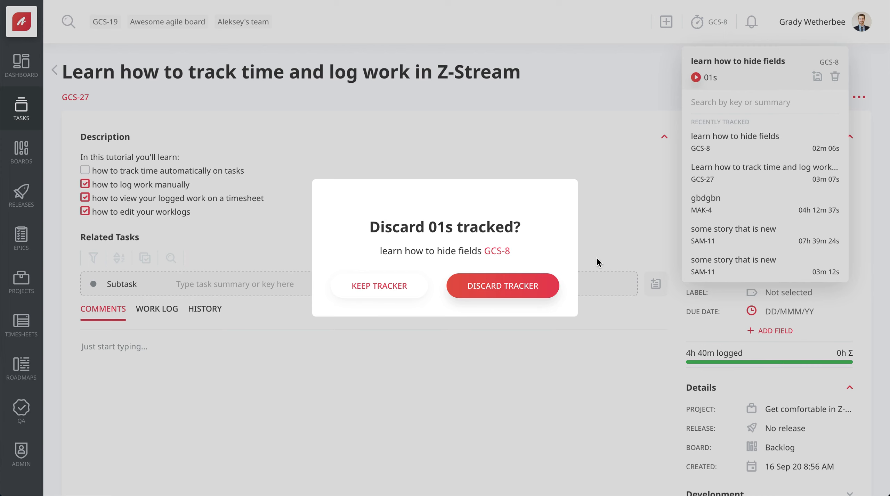
pyautogui.click(505, 287)
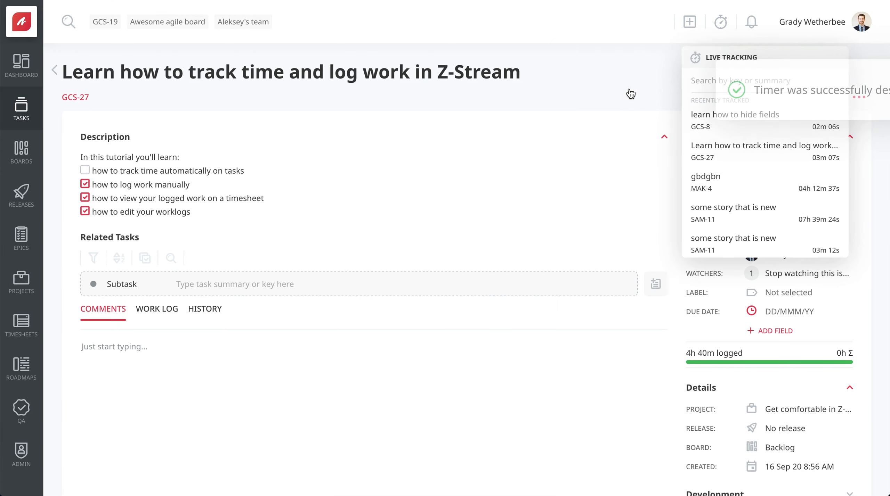
pyautogui.click(539, 68)
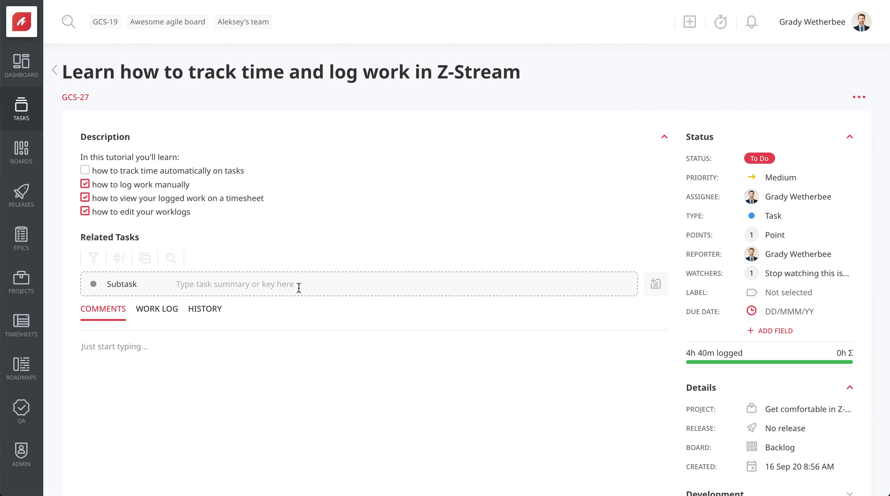
# Tick "how to track time automatically on tasks" in the GCS-27 description checklist and save the description
pyautogui.click(86, 171)
pyautogui.moveTo(191, 212); pyautogui.dragTo(105, 163)
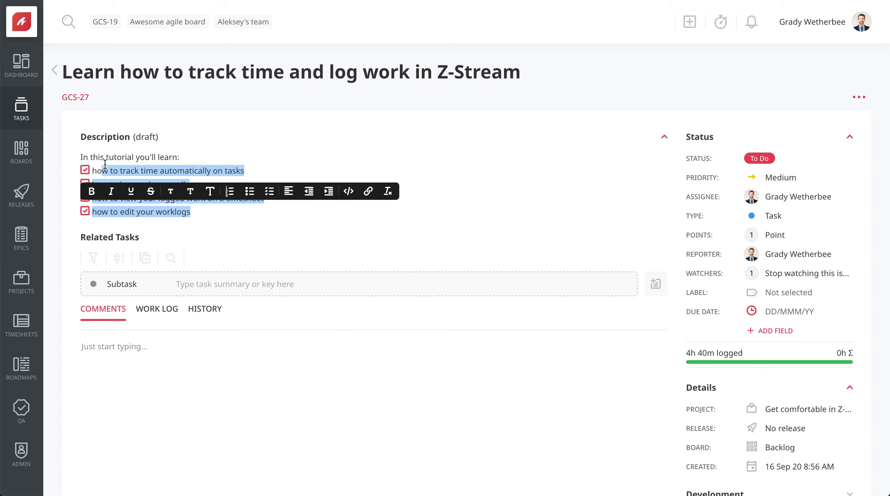
pyautogui.click(390, 92)
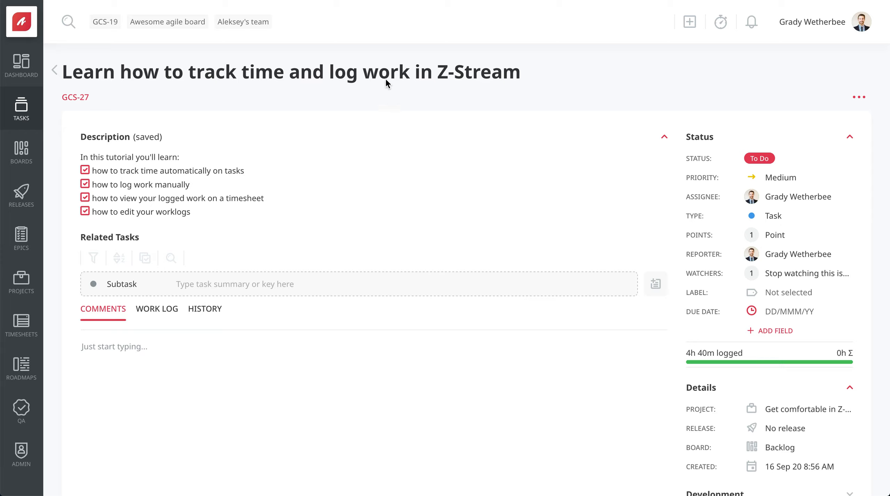